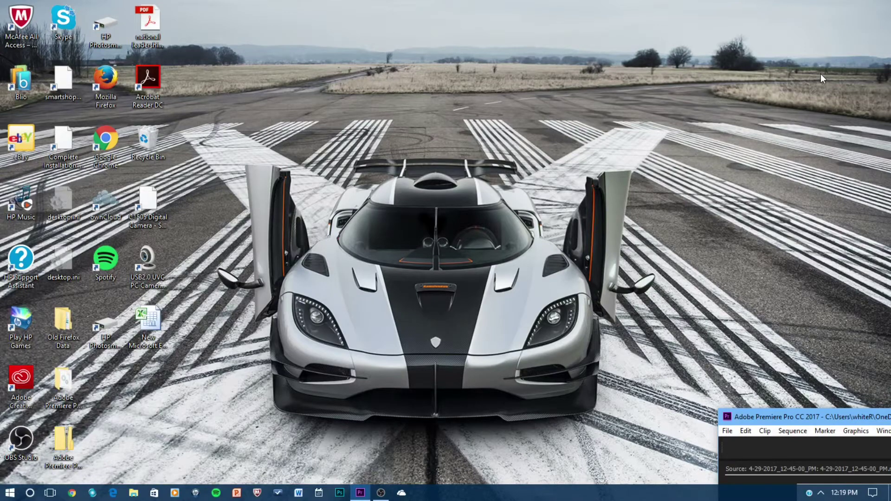
- Maximise the window and create a 1280×720 legacy title named Title 07
{"action": "left_click_drag", "start_coordinate": [766, 417], "coordinate": [223, 7]}
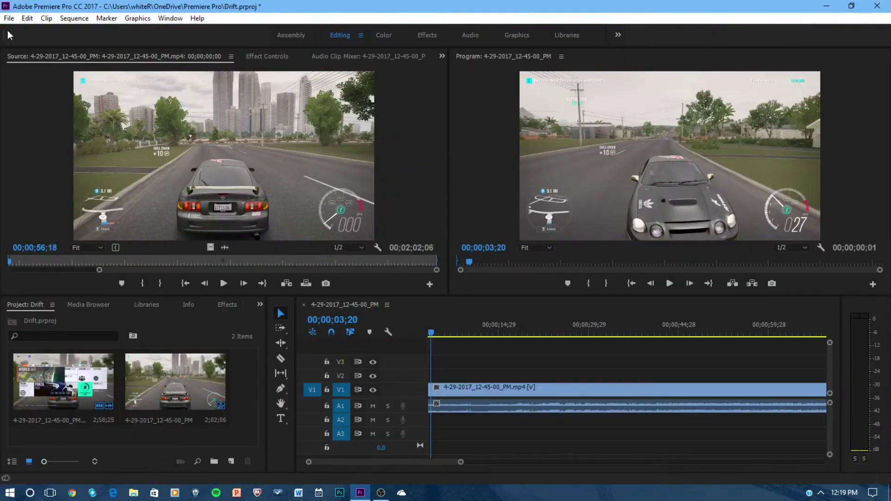
{"action": "left_click", "coordinate": [9, 19]}
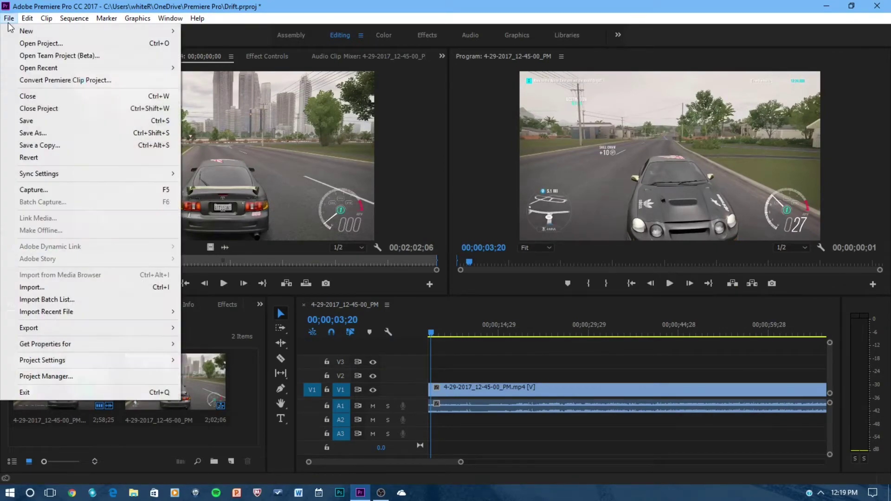
{"action": "mouse_move", "coordinate": [27, 31]}
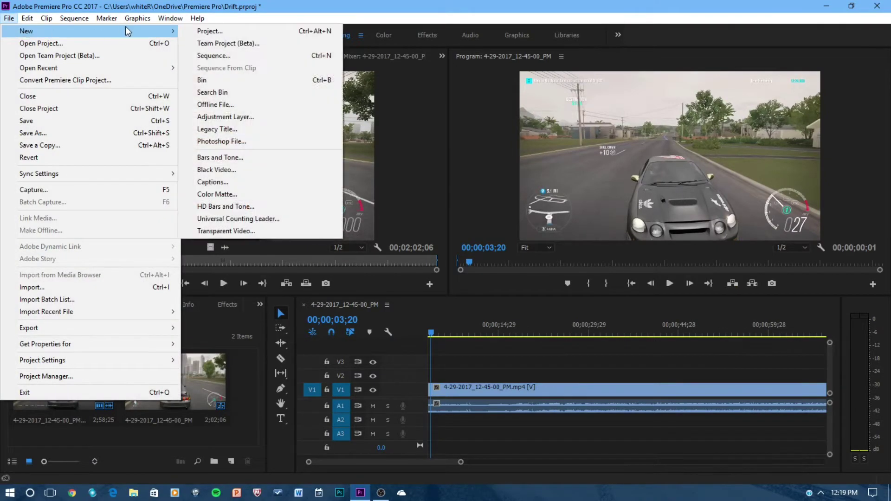
{"action": "left_click", "coordinate": [217, 133]}
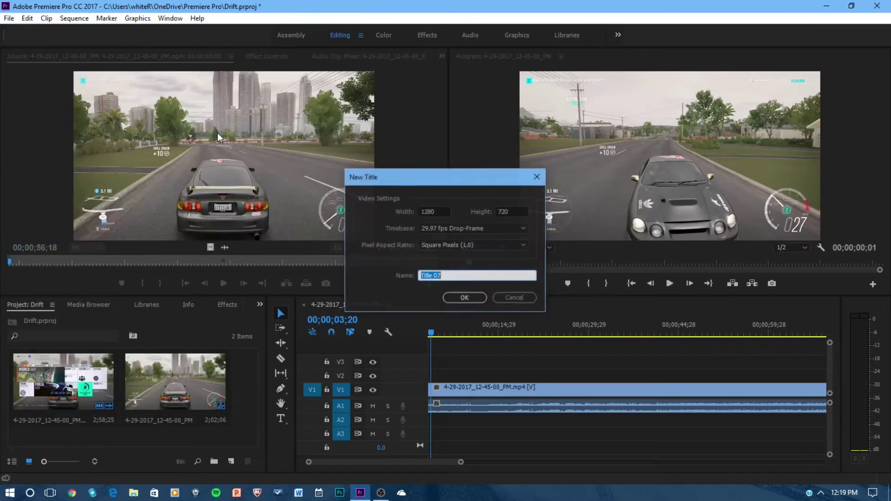
{"action": "left_click", "coordinate": [440, 211]}
{"action": "left_click", "coordinate": [516, 212]}
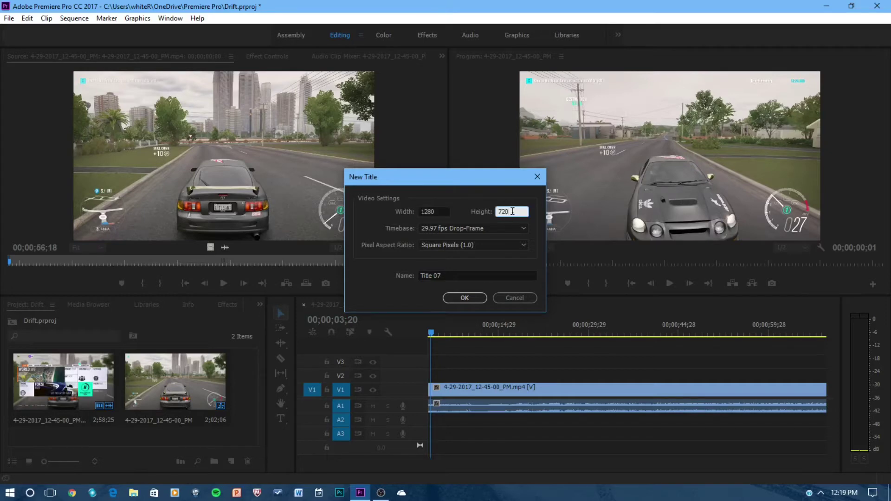
{"action": "double_click", "coordinate": [513, 211]}
{"action": "left_click", "coordinate": [467, 298]}
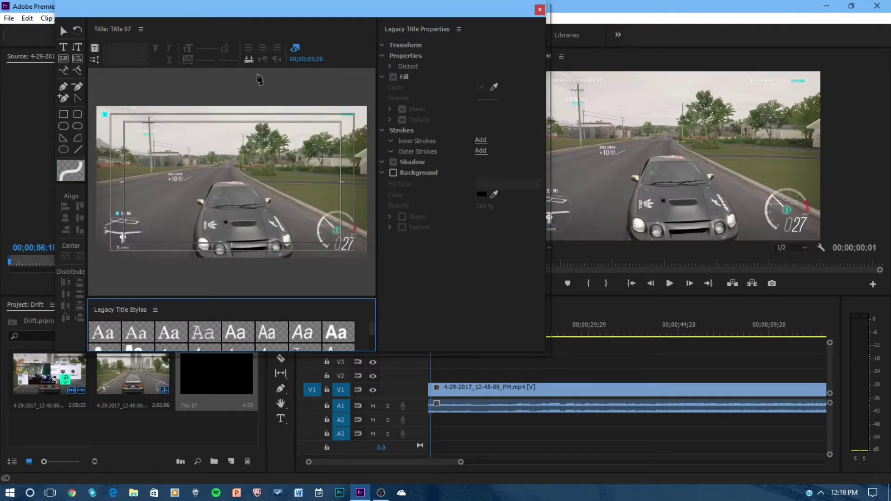
- Add white script text 'Toyota Celica' to Title 07 and close the Titler
{"action": "mouse_move", "coordinate": [255, 9]}
{"action": "left_mouse_down"}
{"action": "mouse_move", "coordinate": [192, 81]}
{"action": "mouse_move", "coordinate": [278, 57]}
{"action": "left_mouse_up"}
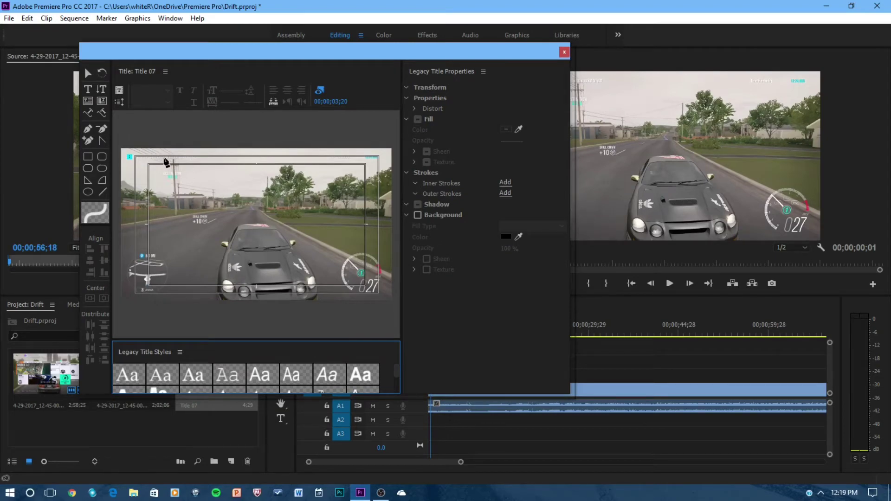
{"action": "left_click", "coordinate": [89, 93]}
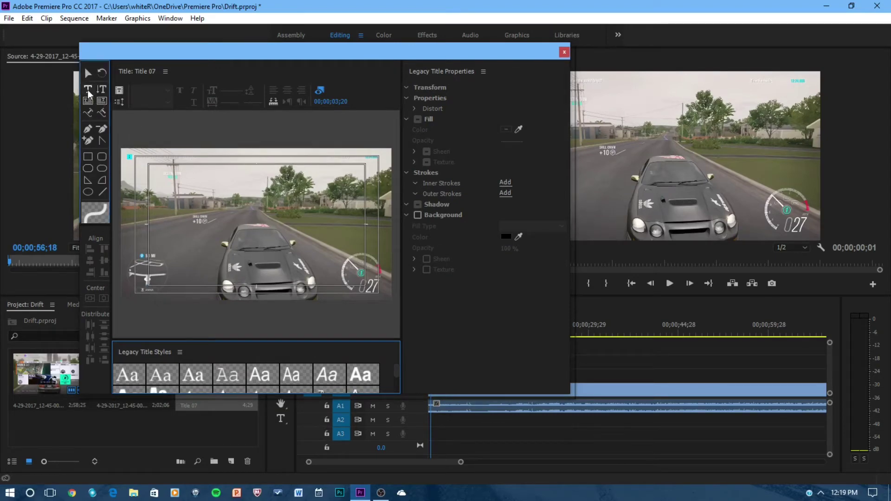
{"action": "left_click", "coordinate": [217, 173]}
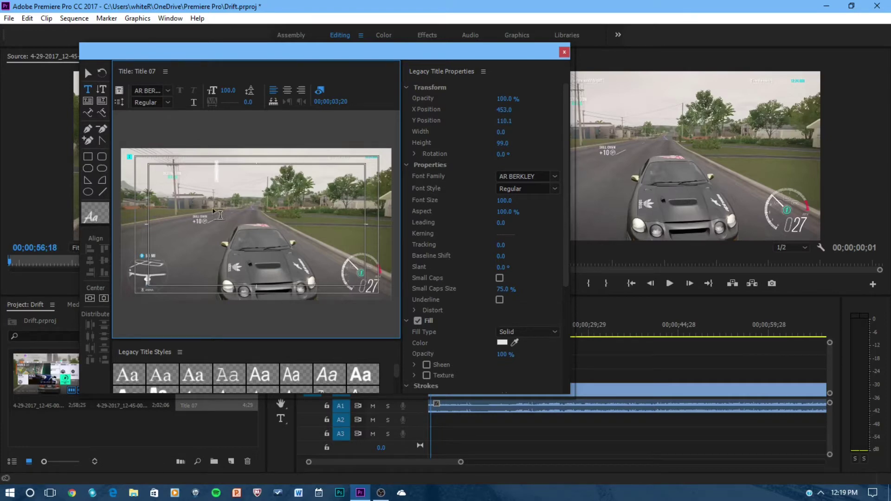
{"action": "left_click", "coordinate": [212, 189]}
{"action": "type", "text": "Ce"}
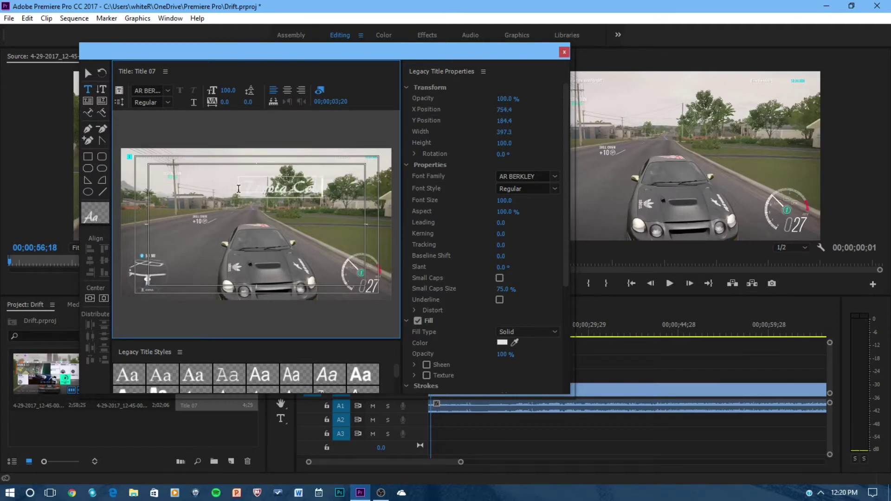
{"action": "type", "text": "lica Corsa"}
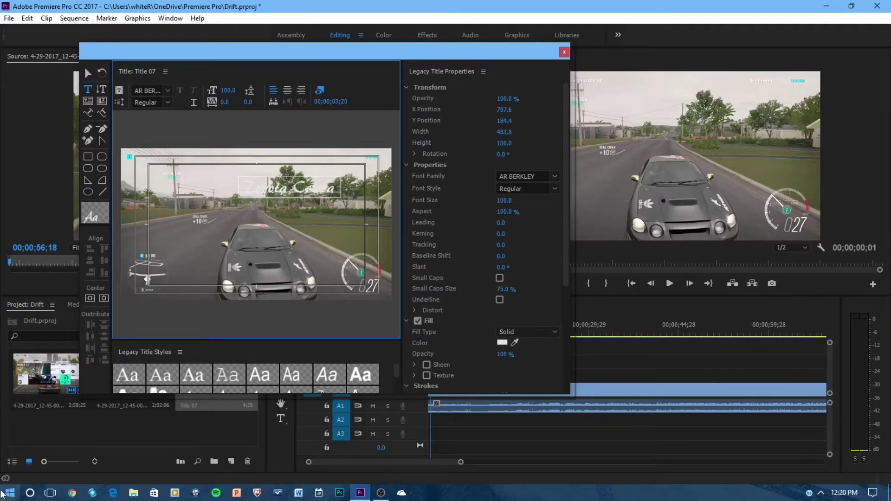
{"action": "left_click", "coordinate": [565, 53]}
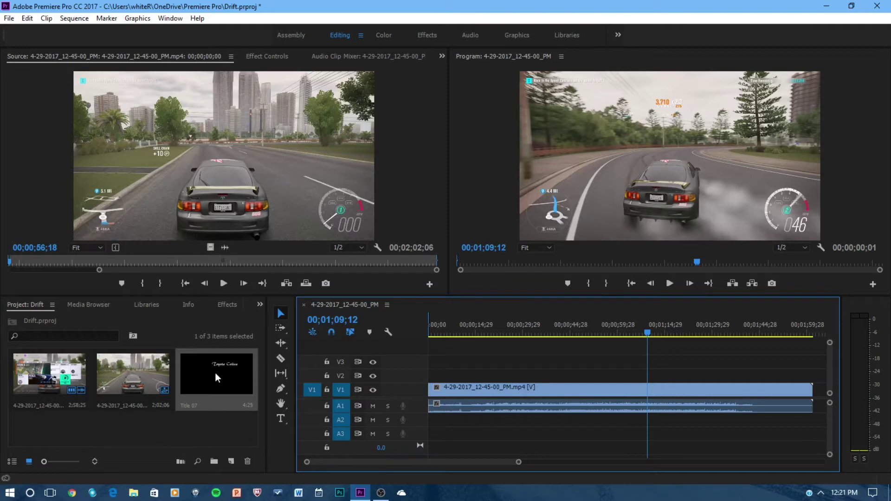
- Drop Title 07 onto V2 above the drift clip, shift it later and trim its end
{"action": "left_click_drag", "start_coordinate": [215, 373], "coordinate": [496, 378]}
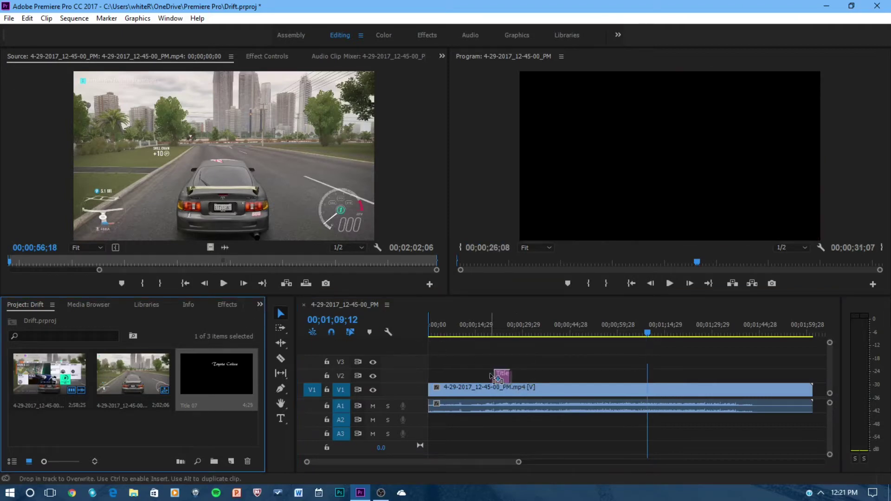
{"action": "mouse_move", "coordinate": [496, 378]}
{"action": "left_mouse_down"}
{"action": "mouse_move", "coordinate": [675, 379]}
{"action": "mouse_move", "coordinate": [487, 379]}
{"action": "left_mouse_up"}
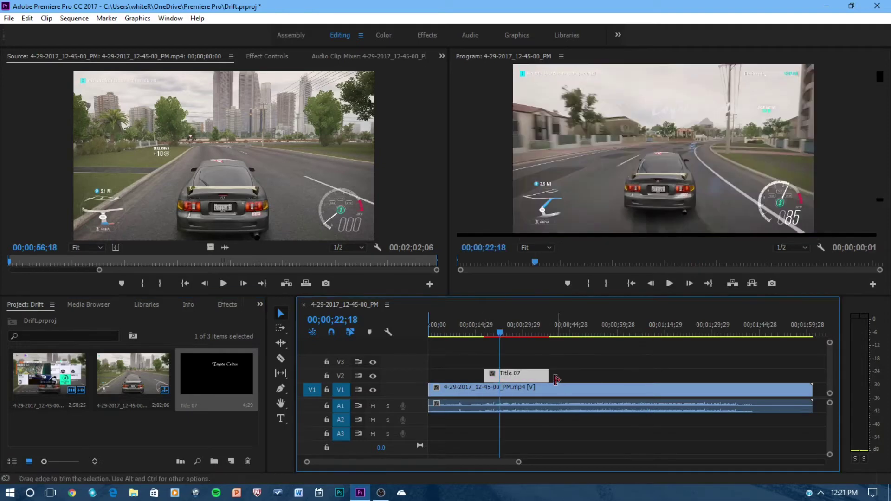
{"action": "mouse_move", "coordinate": [554, 378]}
{"action": "left_mouse_down"}
{"action": "mouse_move", "coordinate": [501, 375]}
{"action": "mouse_move", "coordinate": [568, 376]}
{"action": "left_mouse_up"}
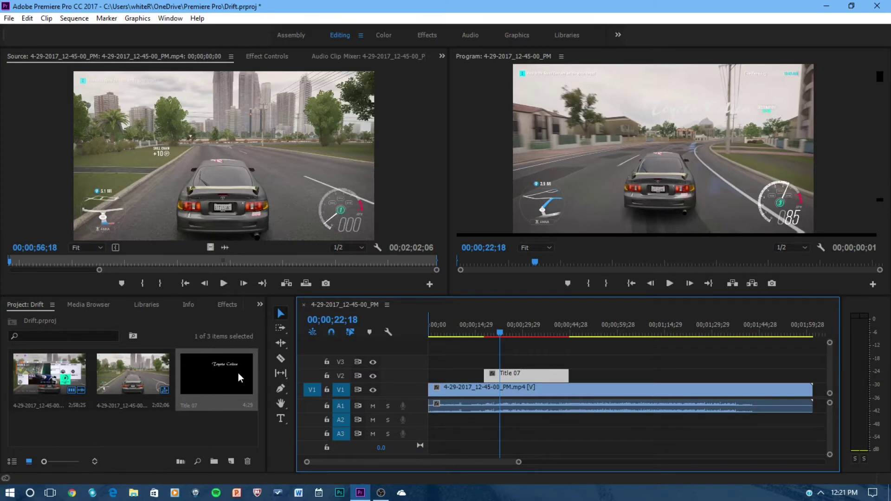
- Reopen Title 07 and move the Toyota Celica text to the right
{"action": "double_click", "coordinate": [215, 379]}
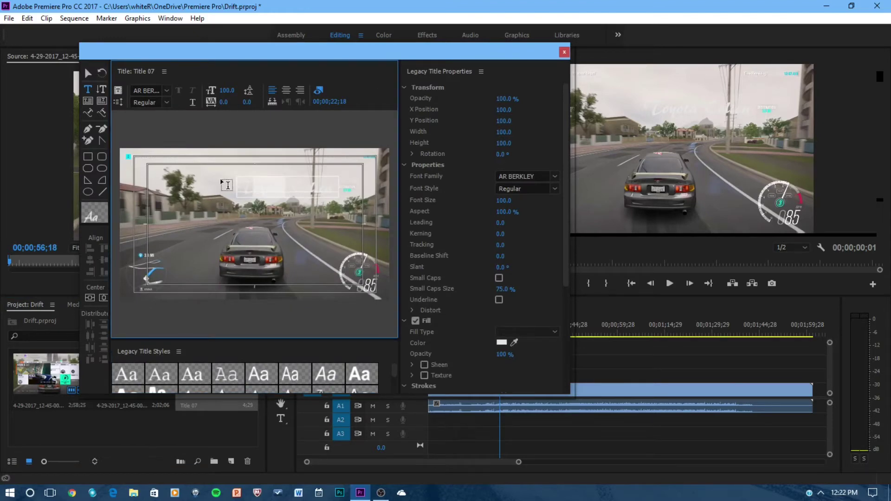
{"action": "left_click", "coordinate": [87, 73]}
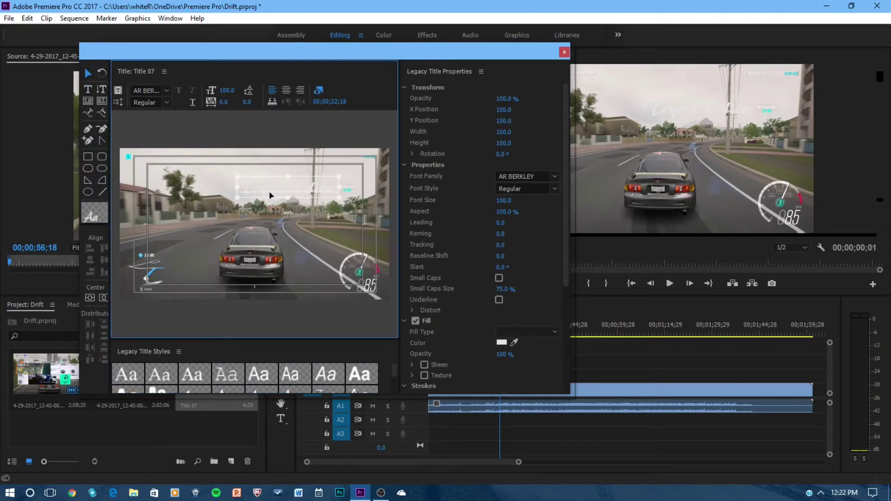
{"action": "left_click", "coordinate": [236, 193]}
{"action": "left_click_drag", "start_coordinate": [238, 195], "coordinate": [255, 194]}
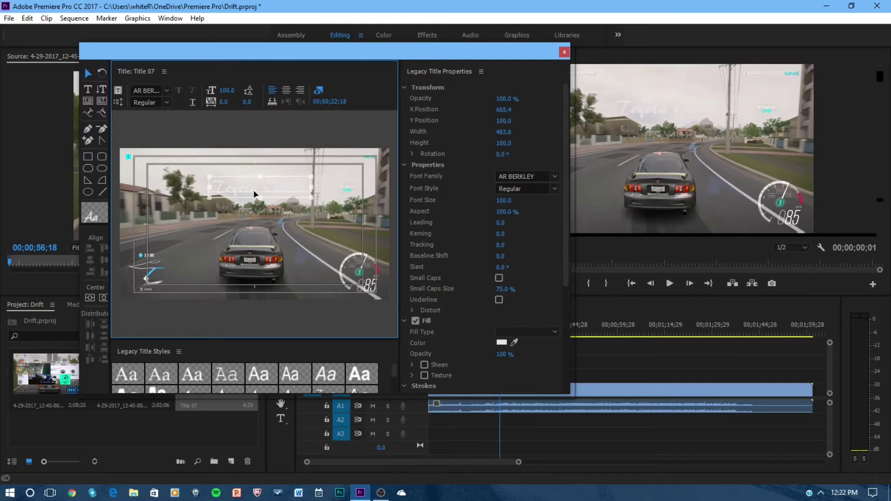
- Colour the Toyota Celica text bright pink (FF00D8)
{"action": "left_click", "coordinate": [500, 344]}
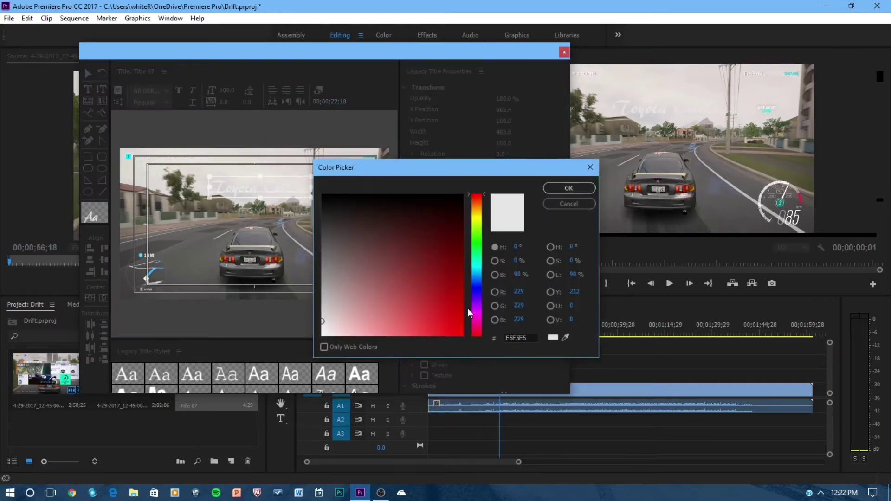
{"action": "left_click_drag", "start_coordinate": [475, 283], "coordinate": [481, 316]}
{"action": "left_click", "coordinate": [461, 335]}
{"action": "left_click", "coordinate": [568, 188]}
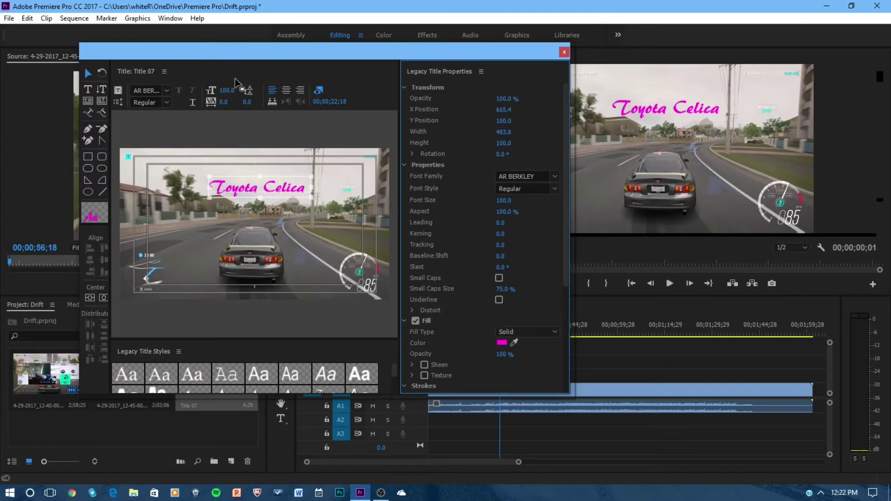
{"action": "left_click_drag", "start_coordinate": [270, 51], "coordinate": [258, 9]}
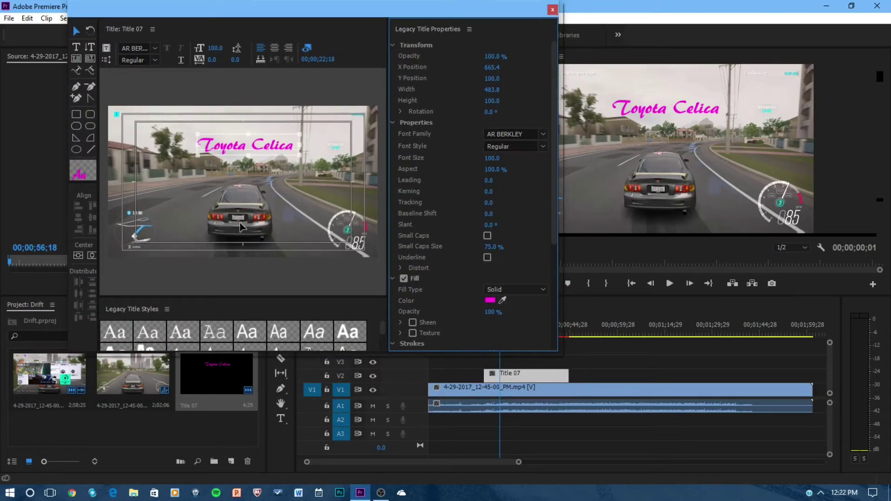
- Drag the pink Toyota Celica text to the frame's upper middle, undoing one overshoot
{"action": "mouse_move", "coordinate": [242, 148]}
{"action": "left_mouse_down"}
{"action": "mouse_move", "coordinate": [230, 176]}
{"action": "mouse_move", "coordinate": [245, 149]}
{"action": "mouse_move", "coordinate": [220, 161]}
{"action": "mouse_move", "coordinate": [170, 161]}
{"action": "mouse_move", "coordinate": [259, 149]}
{"action": "mouse_move", "coordinate": [256, 133]}
{"action": "left_mouse_up"}
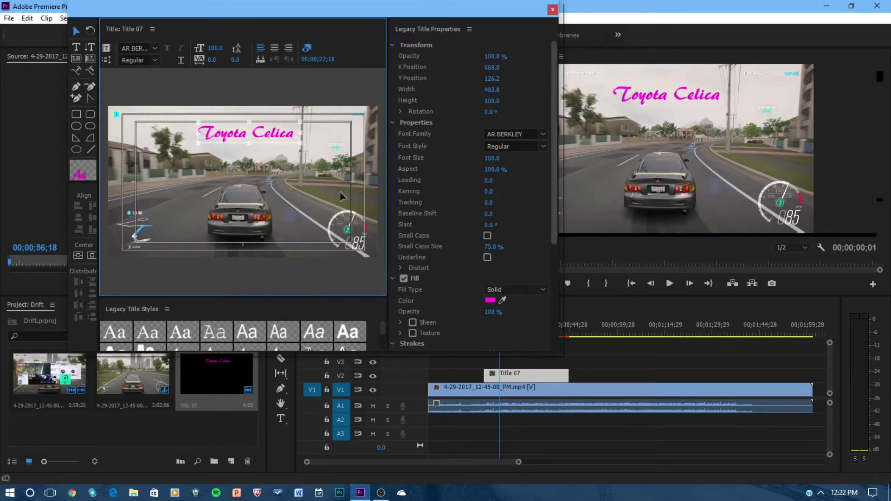
{"action": "left_click_drag", "start_coordinate": [281, 138], "coordinate": [358, 146]}
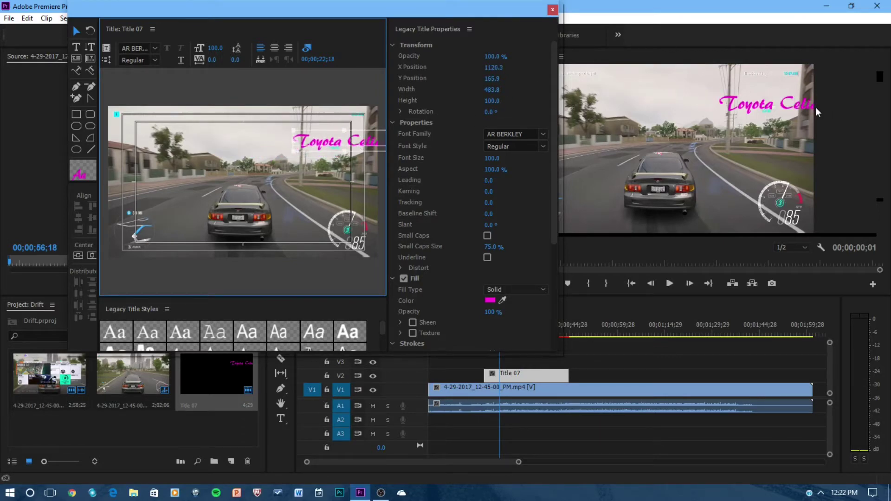
{"action": "left_click_drag", "start_coordinate": [306, 145], "coordinate": [329, 145]}
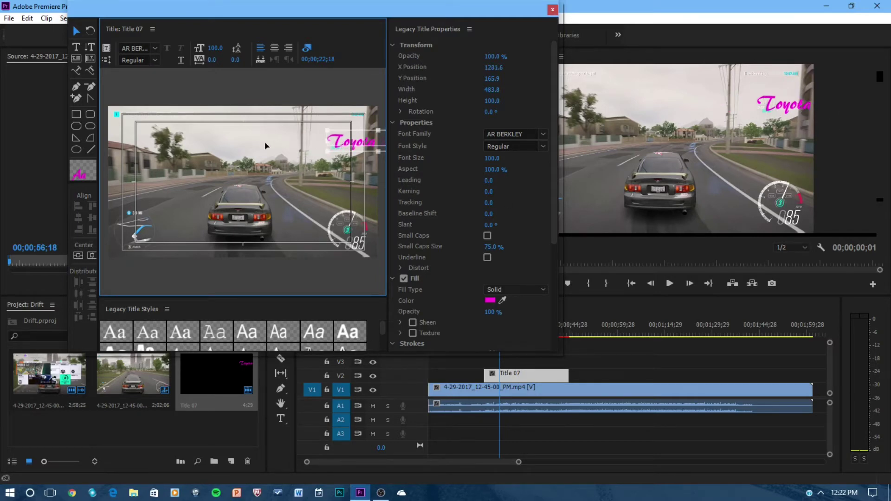
{"action": "key", "text": "ctrl+z"}
{"action": "left_click_drag", "start_coordinate": [283, 142], "coordinate": [265, 135]}
- Play the sequence to check the pink title, then return the playhead to 12;20
{"action": "left_click", "coordinate": [554, 10]}
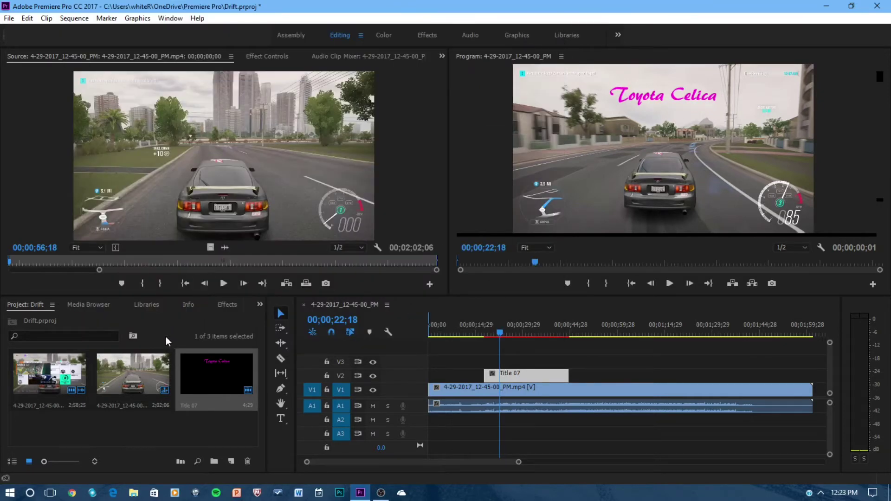
{"action": "left_click_drag", "start_coordinate": [503, 331], "coordinate": [476, 333]}
{"action": "left_click", "coordinate": [671, 283]}
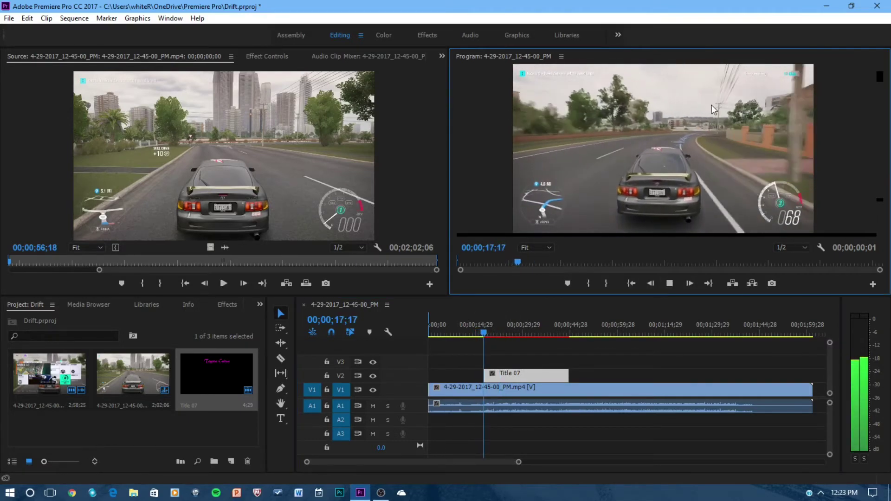
{"action": "left_click_drag", "start_coordinate": [497, 331], "coordinate": [470, 333]}
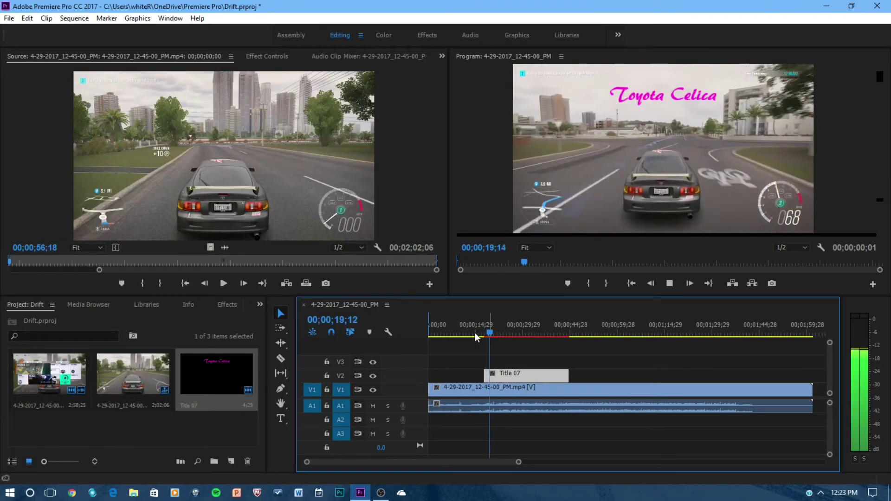
{"action": "left_click", "coordinate": [10, 18]}
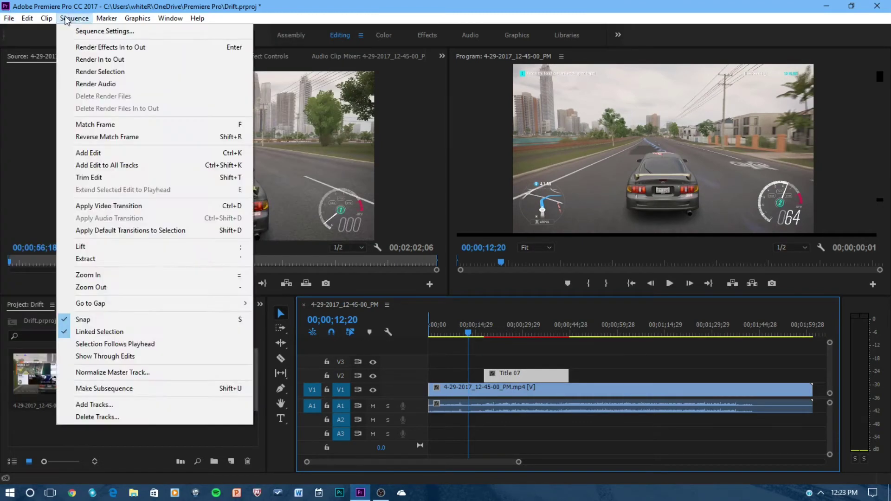
{"action": "mouse_move", "coordinate": [91, 31]}
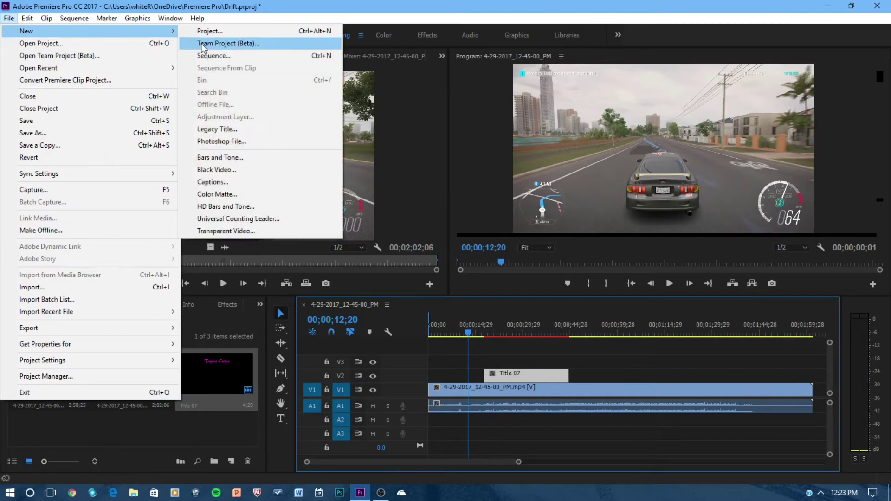
- Create a second blank legacy title, keeping the default name Title 08
{"action": "left_click", "coordinate": [223, 130]}
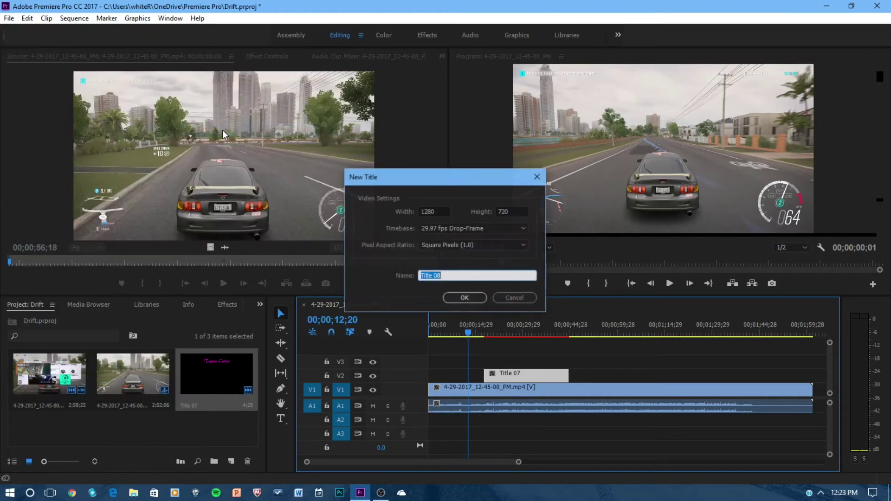
{"action": "left_click", "coordinate": [462, 300]}
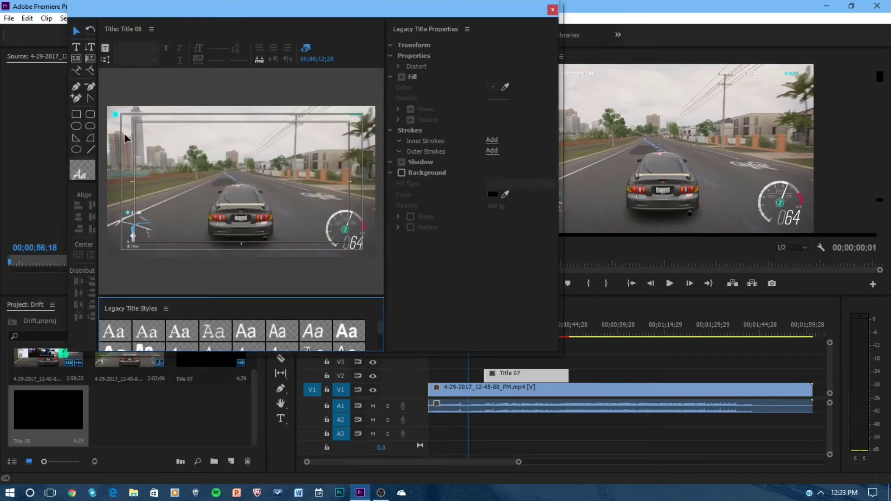
- Type 'Forza Horizon 3' on the canvas in AR BERKLEY Regular
{"action": "left_click", "coordinate": [75, 48]}
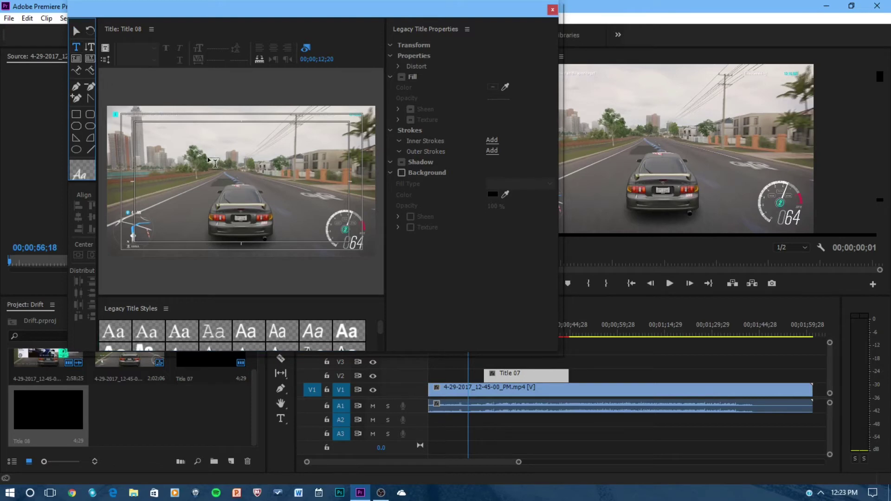
{"action": "left_click", "coordinate": [206, 152]}
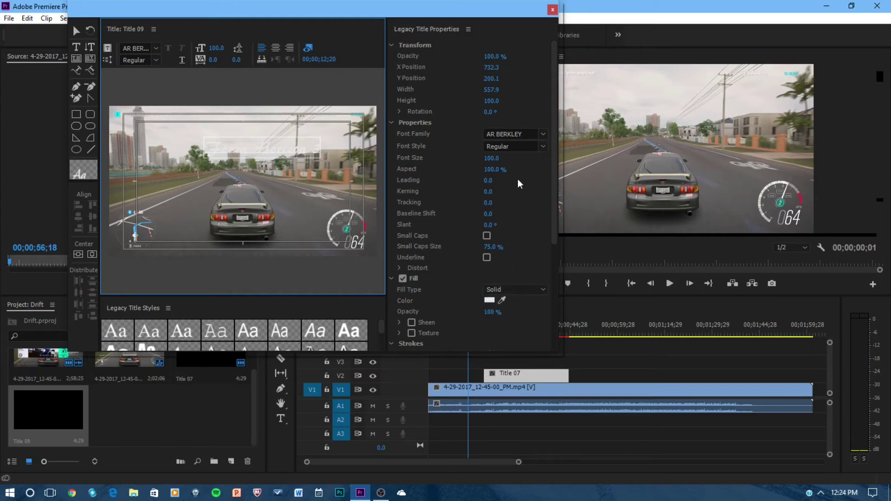
{"action": "left_click", "coordinate": [542, 134]}
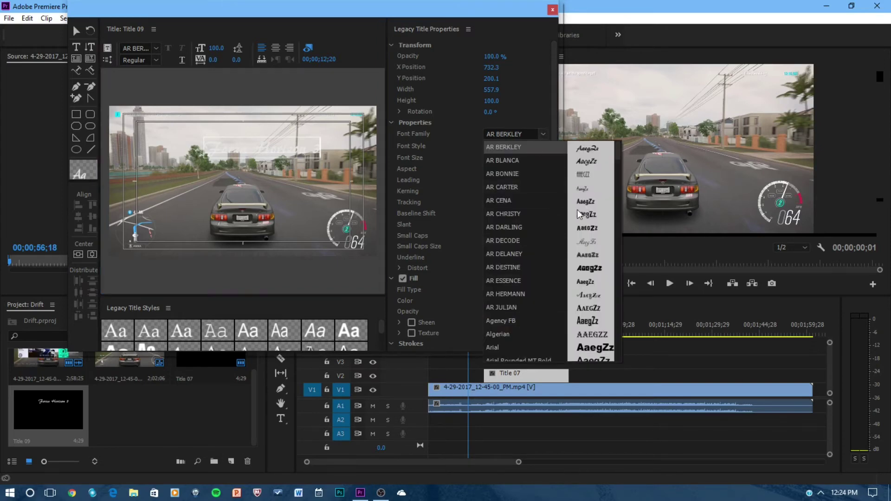
{"action": "scroll", "coordinate": [599, 231], "scroll_direction": "down", "scroll_amount": 10}
{"action": "scroll", "coordinate": [591, 251], "scroll_direction": "down", "scroll_amount": 10}
{"action": "scroll", "coordinate": [588, 265], "scroll_direction": "down", "scroll_amount": 10}
{"action": "scroll", "coordinate": [586, 276], "scroll_direction": "down", "scroll_amount": 10}
{"action": "scroll", "coordinate": [586, 276], "scroll_direction": "down", "scroll_amount": 3}
{"action": "left_click", "coordinate": [526, 126]}
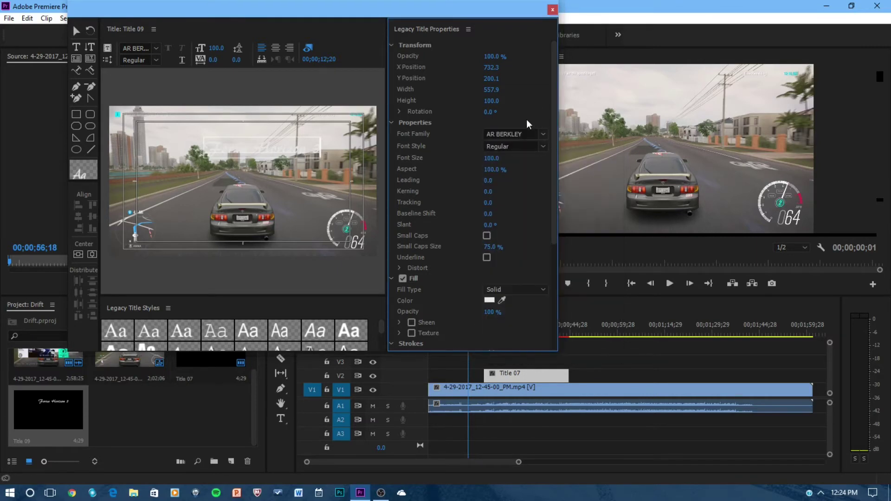
{"action": "left_click", "coordinate": [543, 146]}
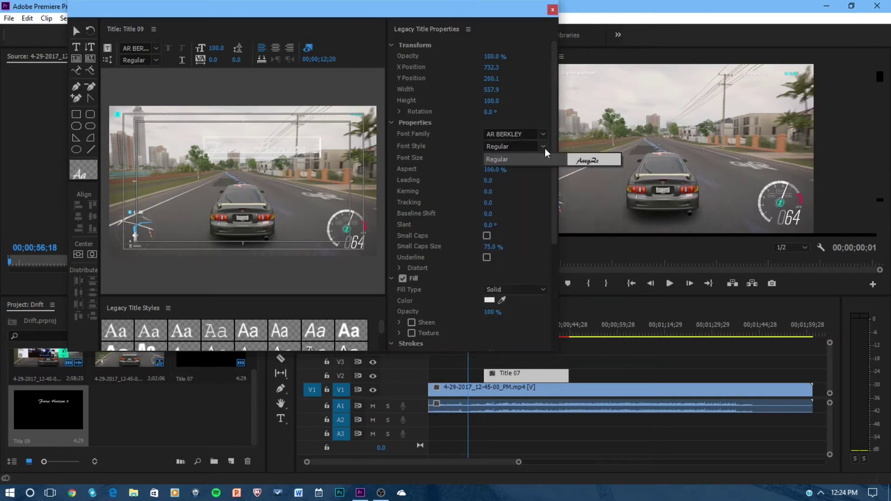
{"action": "left_click", "coordinate": [490, 301]}
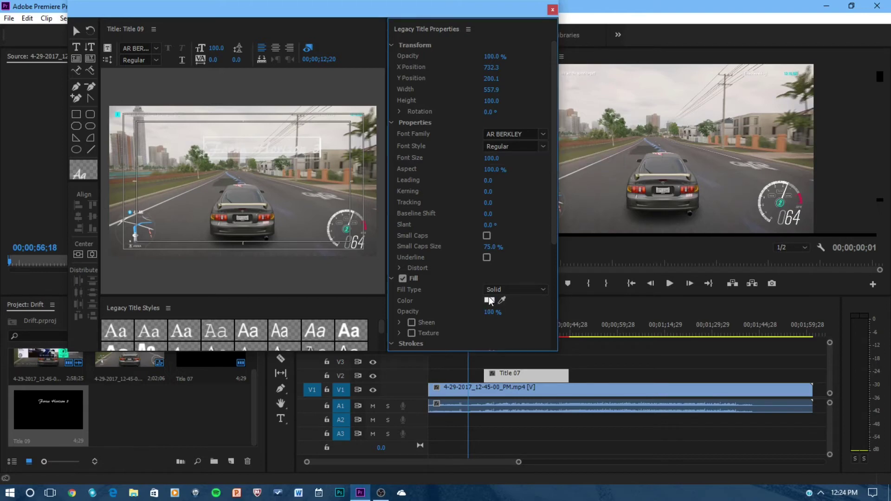
- Set the Forza Horizon 3 text fill to bright cyan
{"action": "left_click", "coordinate": [490, 303]}
{"action": "left_click", "coordinate": [479, 268]}
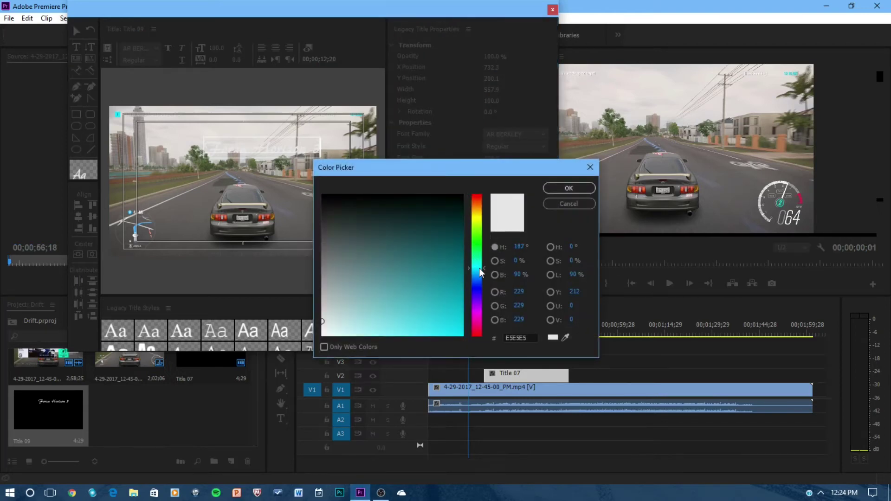
{"action": "left_click_drag", "start_coordinate": [479, 269], "coordinate": [479, 265]}
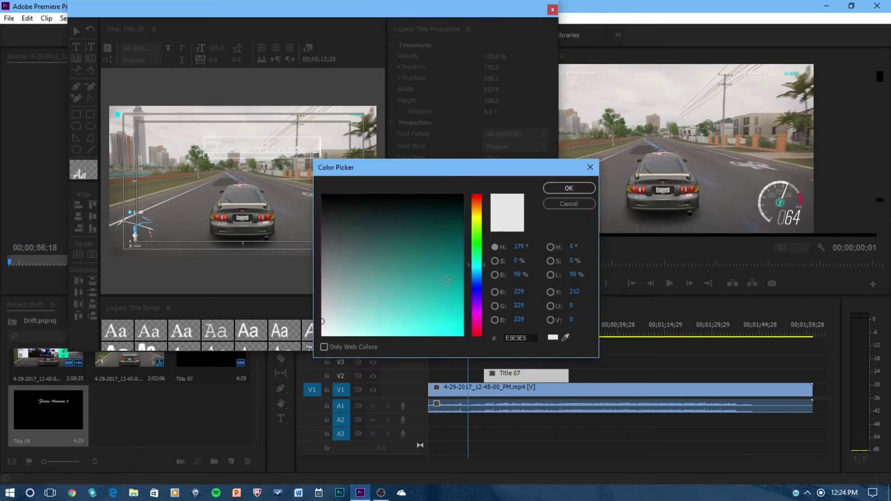
{"action": "left_click", "coordinate": [462, 335]}
{"action": "left_click", "coordinate": [569, 188]}
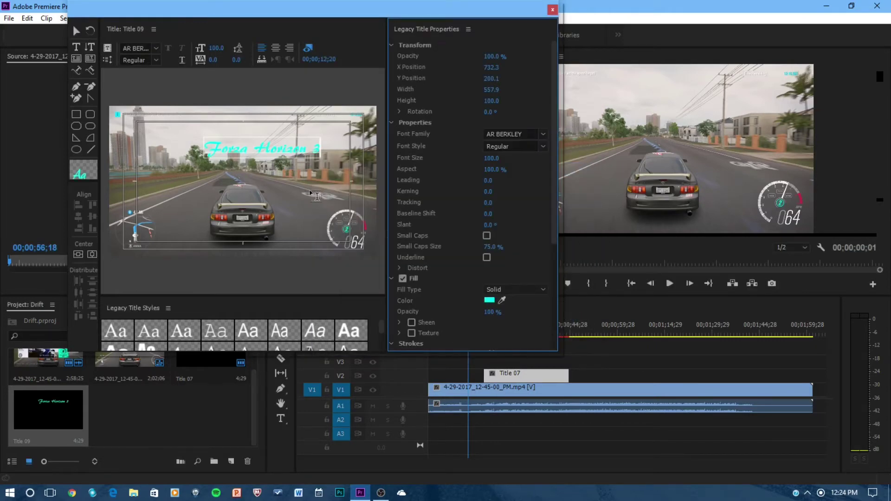
- Stack Title 09 on track V3 above Title 07 and play both titles together
{"action": "left_click", "coordinate": [555, 11]}
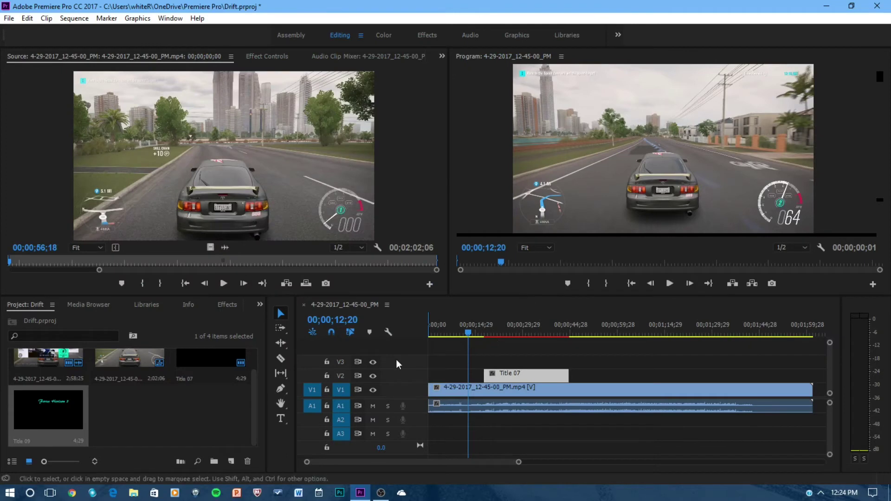
{"action": "left_click", "coordinate": [50, 408]}
{"action": "left_click_drag", "start_coordinate": [493, 397], "coordinate": [498, 363]}
{"action": "left_click_drag", "start_coordinate": [466, 332], "coordinate": [487, 337]}
{"action": "left_click", "coordinate": [674, 283]}
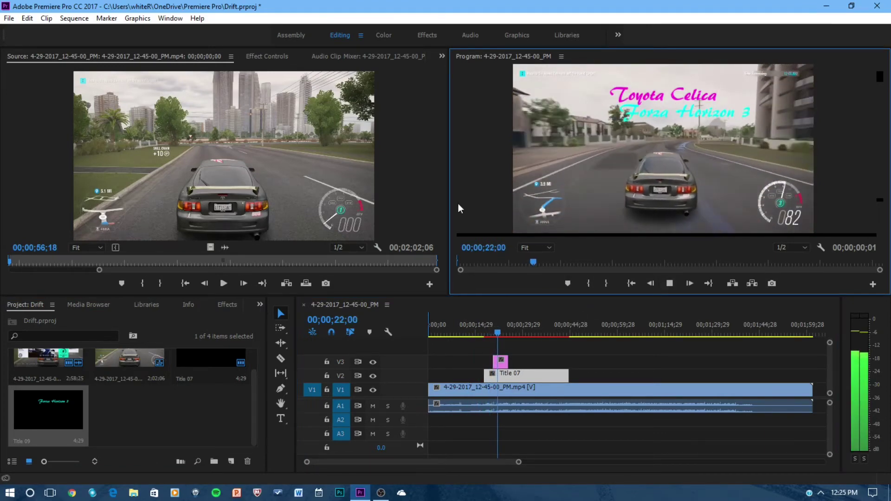
- Reopen Title 09 and move Forza Horizon 3 left beneath Toyota Celica
{"action": "double_click", "coordinate": [58, 422]}
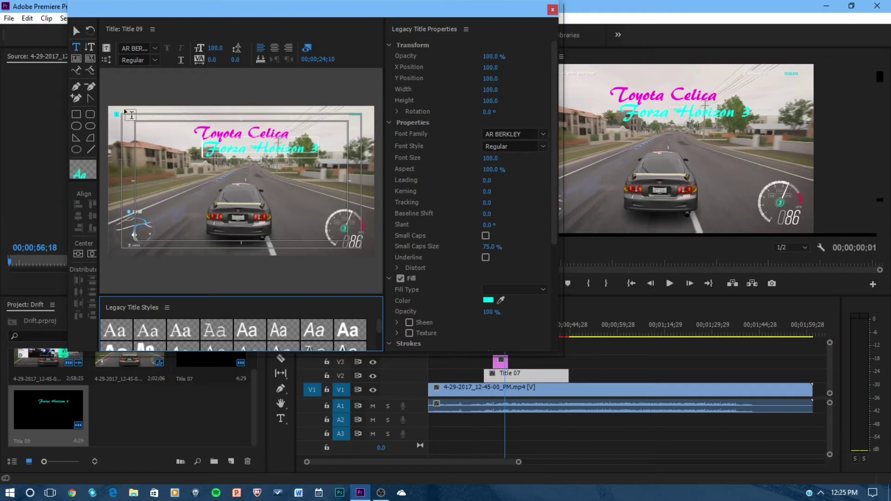
{"action": "left_click", "coordinate": [73, 34]}
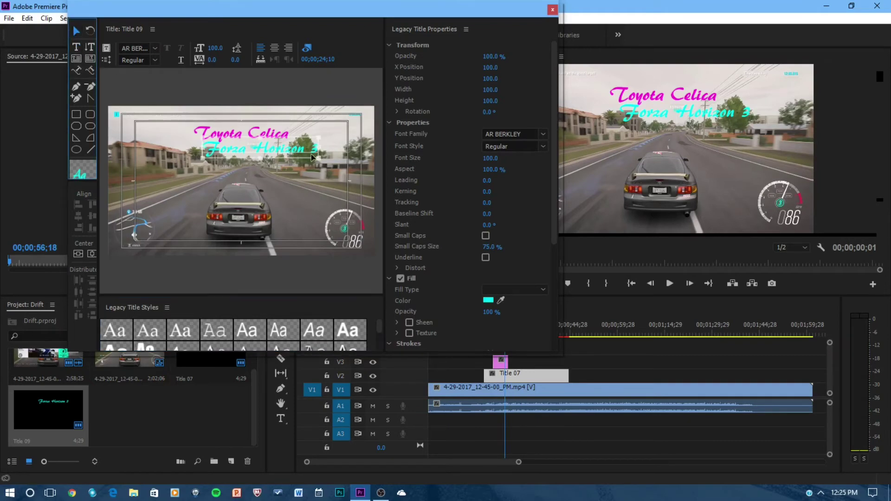
{"action": "left_click_drag", "start_coordinate": [310, 157], "coordinate": [276, 151]}
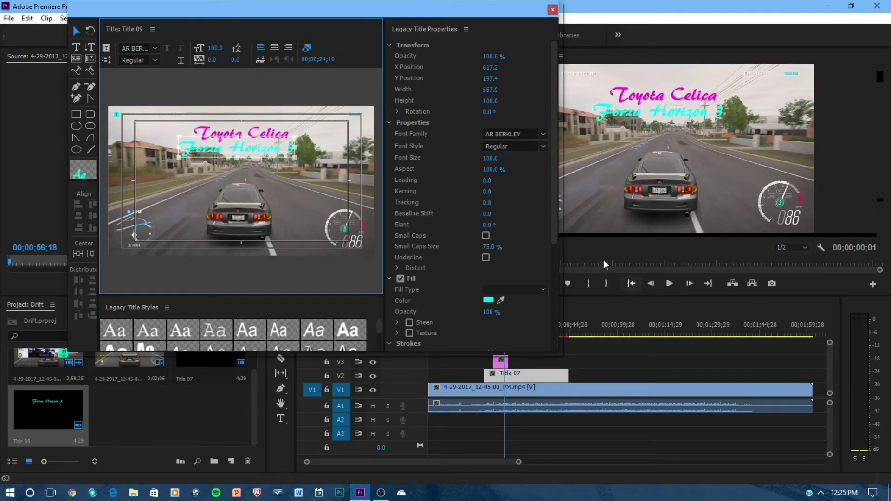
- Change Forza Horizon 3 to Microsoft New Tai Lue and nudge it into place
{"action": "left_click", "coordinate": [543, 133]}
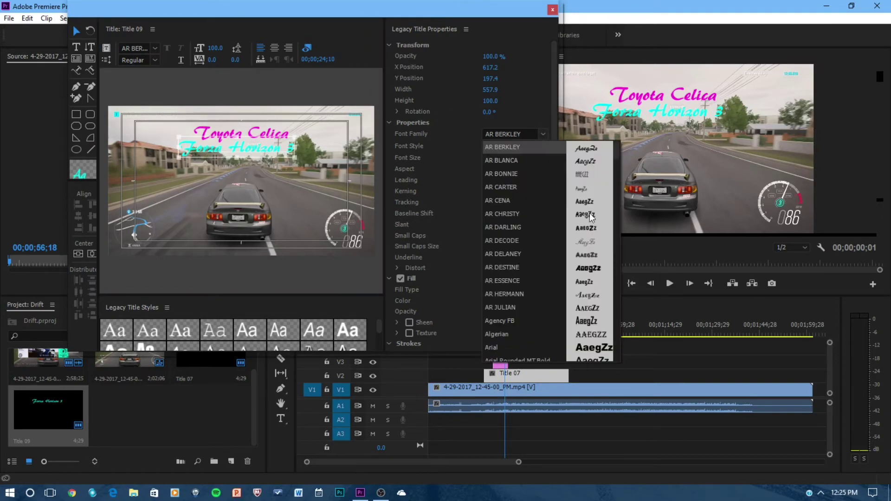
{"action": "left_click", "coordinate": [585, 321]}
{"action": "scroll", "coordinate": [595, 244], "scroll_direction": "down", "scroll_amount": 1}
{"action": "scroll", "coordinate": [597, 257], "scroll_direction": "down", "scroll_amount": 15}
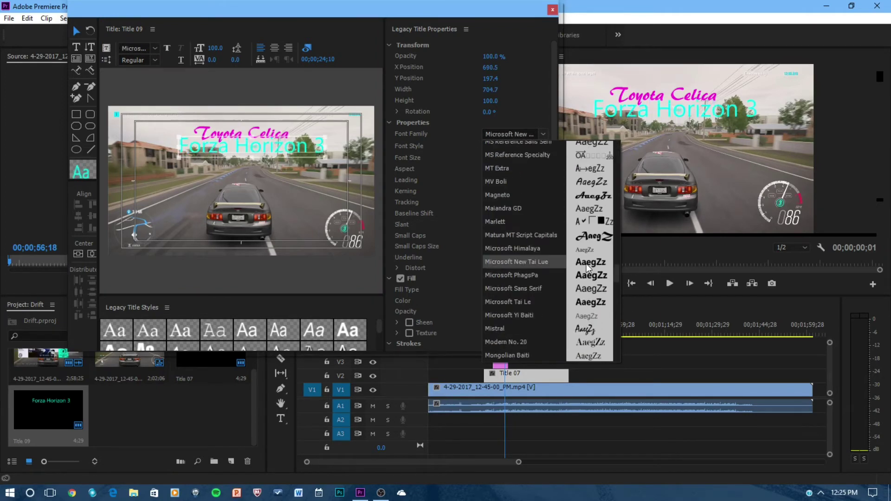
{"action": "left_click", "coordinate": [284, 138]}
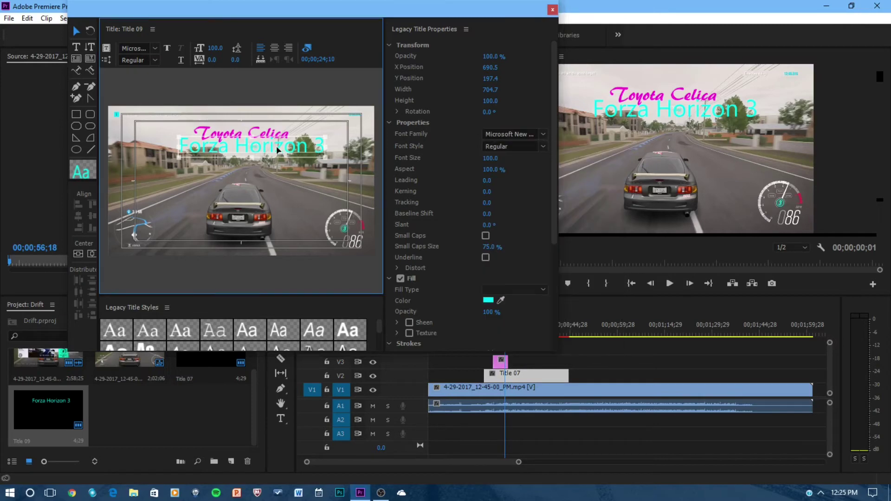
{"action": "left_click_drag", "start_coordinate": [279, 150], "coordinate": [276, 156]}
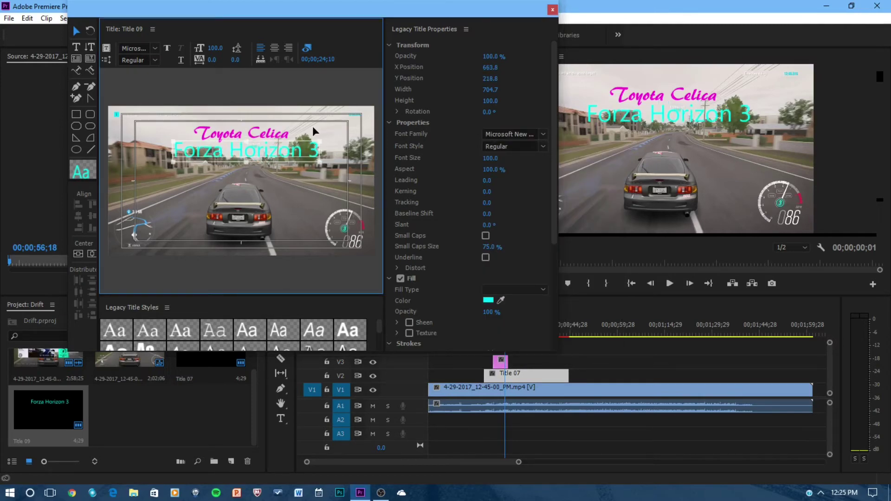
- Close the Legacy Title editor and nudge the Forza Horizon 3 title on V3 slightly earlier
{"action": "left_click", "coordinate": [552, 13]}
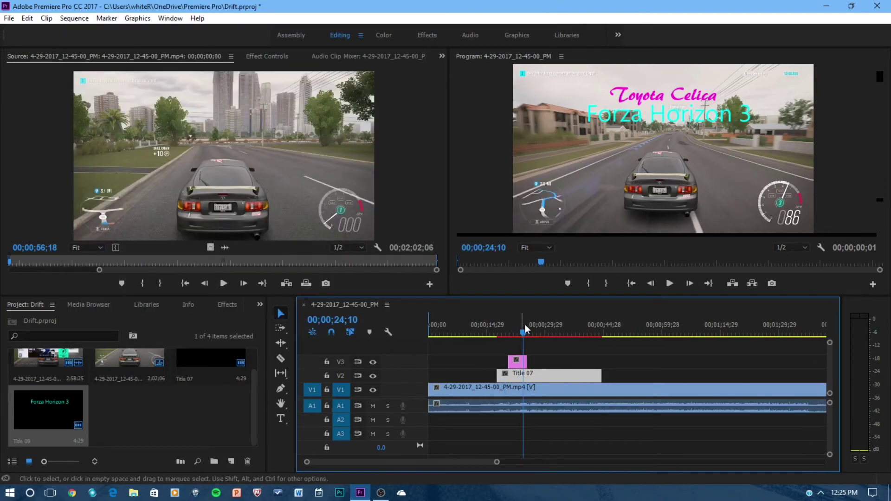
{"action": "left_click_drag", "start_coordinate": [525, 335], "coordinate": [488, 334]}
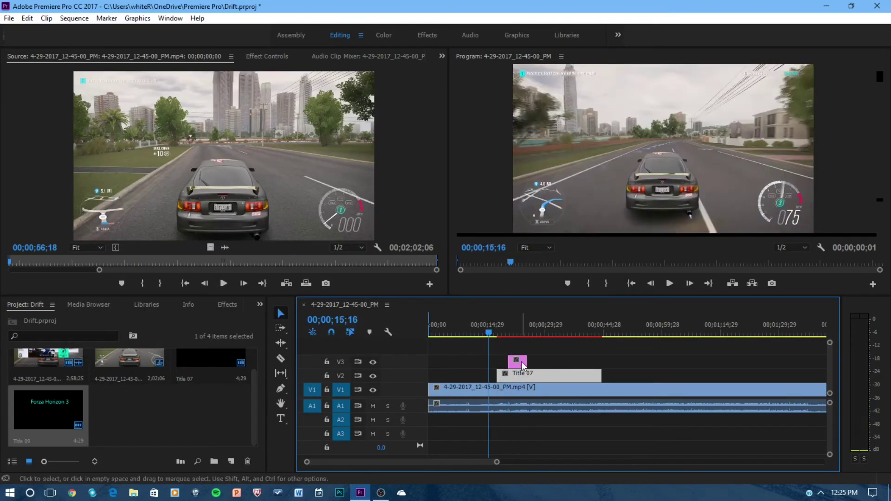
{"action": "mouse_move", "coordinate": [521, 365]}
{"action": "left_mouse_down"}
{"action": "mouse_move", "coordinate": [503, 363]}
{"action": "mouse_move", "coordinate": [514, 362]}
{"action": "left_mouse_up"}
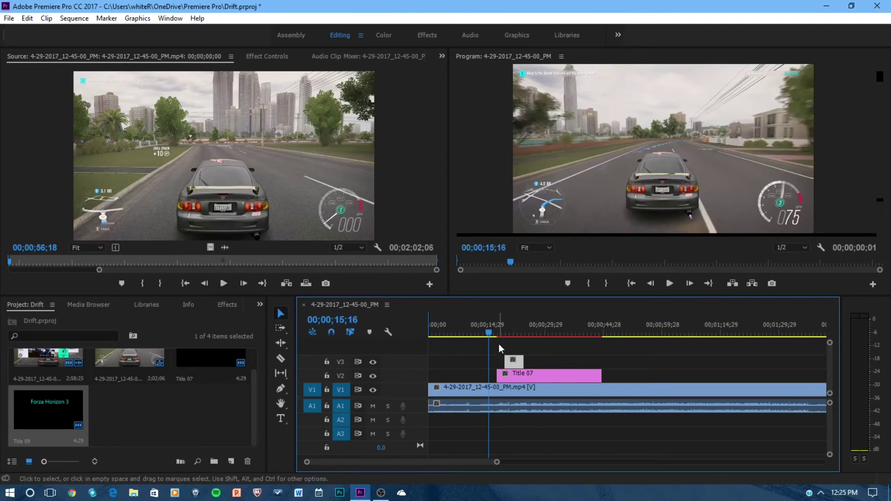
- Preview the stacked titles over the footage twice from just before they appear
{"action": "left_click_drag", "start_coordinate": [492, 332], "coordinate": [496, 335]}
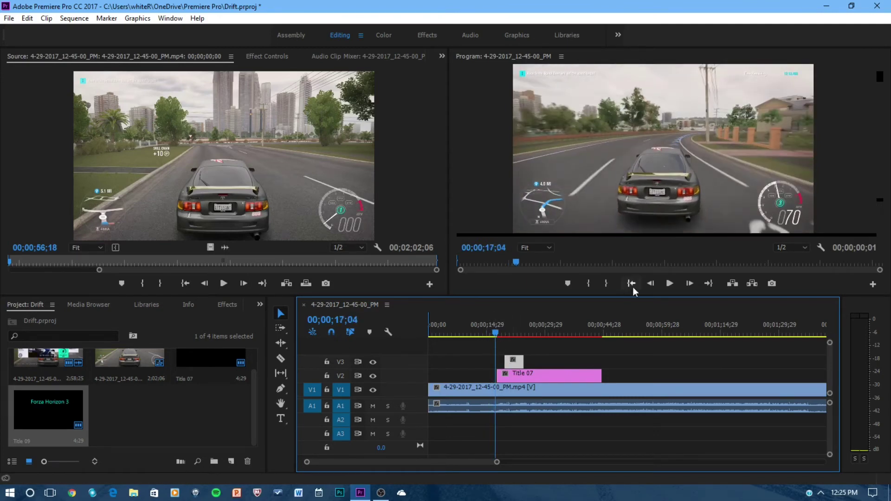
{"action": "left_click", "coordinate": [668, 283]}
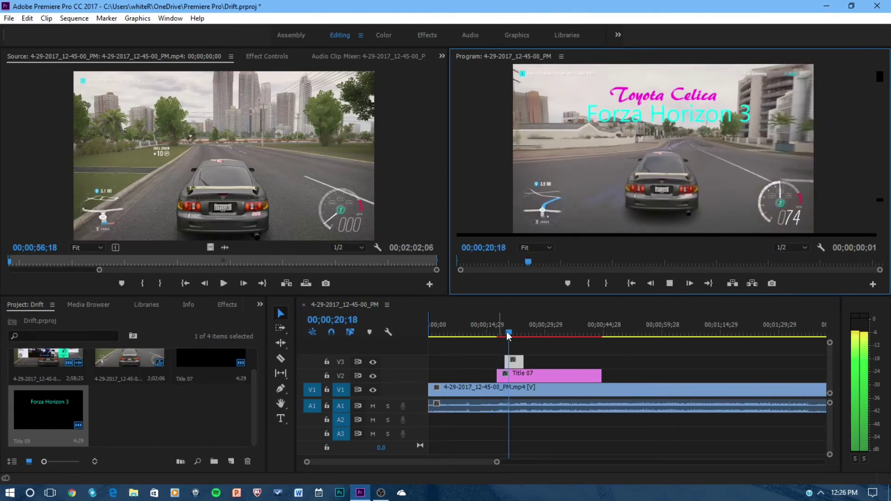
{"action": "left_click_drag", "start_coordinate": [497, 331], "coordinate": [493, 330]}
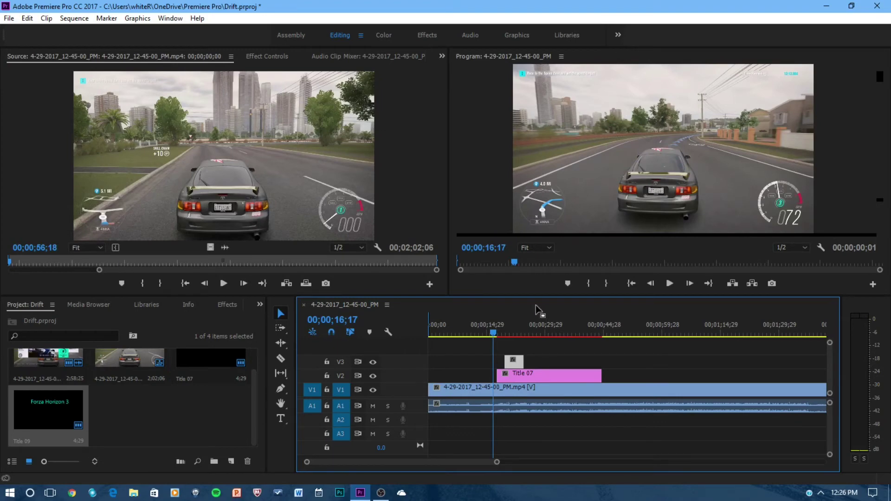
{"action": "left_click", "coordinate": [667, 284]}
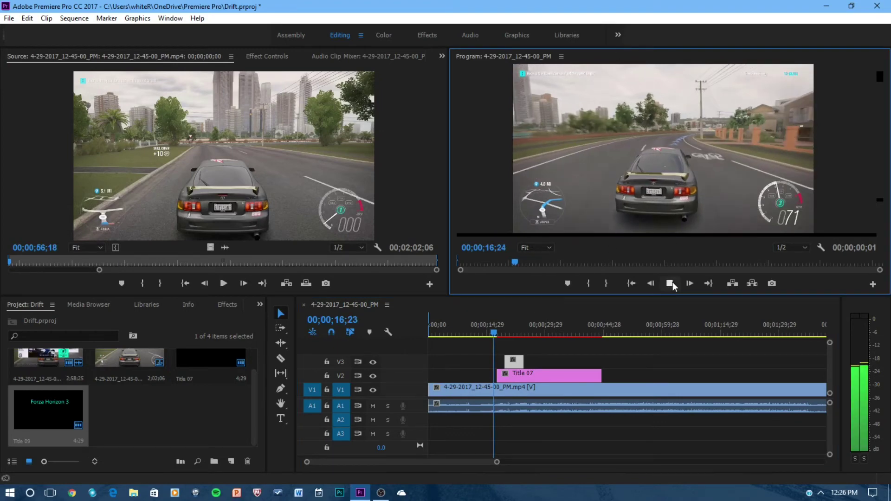
- Slide Title 09 on V3 left in two moves so it starts right after Title 07
{"action": "left_click_drag", "start_coordinate": [503, 334], "coordinate": [489, 337]}
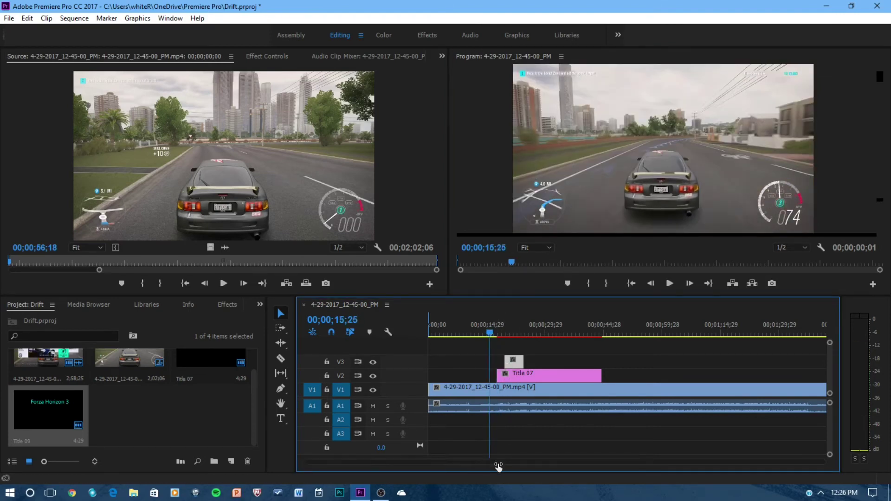
{"action": "left_click_drag", "start_coordinate": [497, 465], "coordinate": [401, 480]}
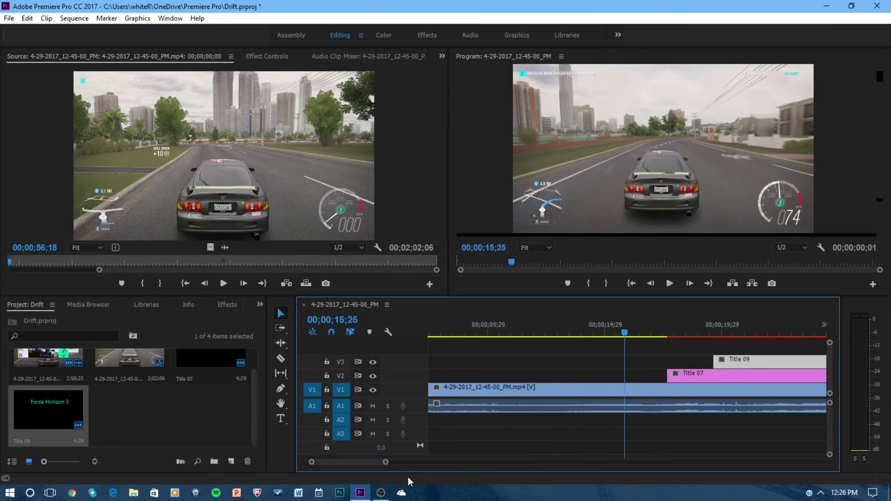
{"action": "mouse_move", "coordinate": [356, 460]}
{"action": "left_mouse_down"}
{"action": "mouse_move", "coordinate": [411, 470]}
{"action": "mouse_move", "coordinate": [752, 465]}
{"action": "mouse_move", "coordinate": [660, 485]}
{"action": "mouse_move", "coordinate": [430, 472]}
{"action": "left_mouse_up"}
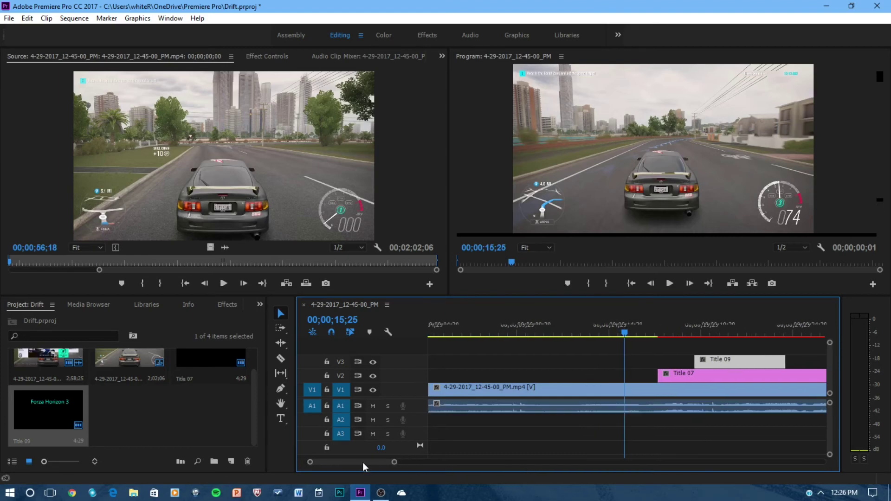
{"action": "left_click_drag", "start_coordinate": [363, 463], "coordinate": [384, 466]}
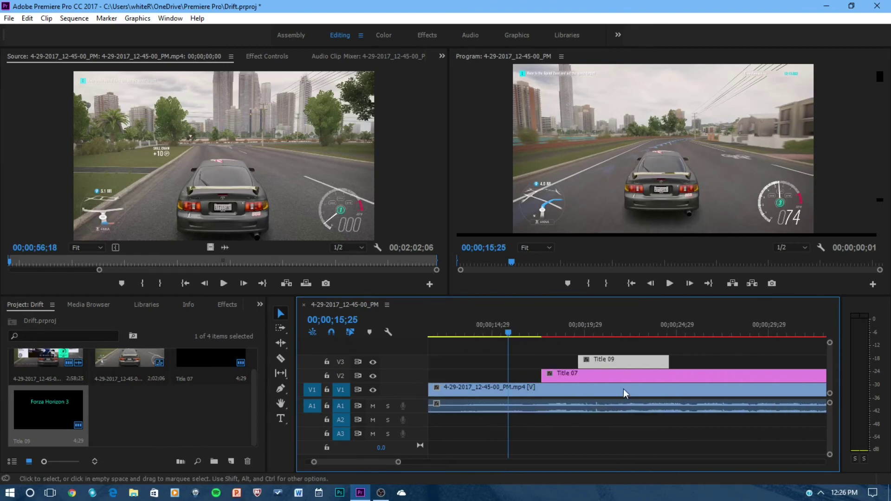
{"action": "mouse_move", "coordinate": [609, 361]}
{"action": "left_mouse_down"}
{"action": "mouse_move", "coordinate": [573, 364]}
{"action": "mouse_move", "coordinate": [602, 364]}
{"action": "mouse_move", "coordinate": [591, 364]}
{"action": "left_mouse_up"}
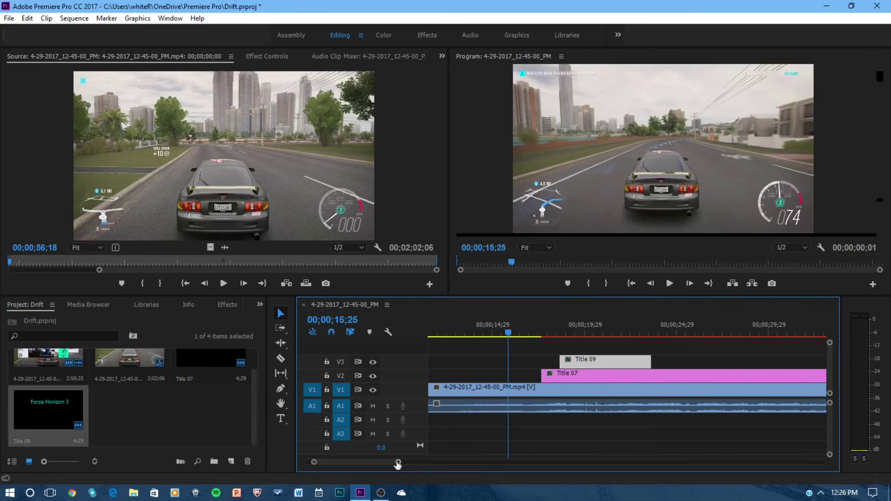
{"action": "mouse_move", "coordinate": [398, 465]}
{"action": "left_mouse_down"}
{"action": "mouse_move", "coordinate": [442, 461]}
{"action": "mouse_move", "coordinate": [398, 462]}
{"action": "left_mouse_up"}
{"action": "left_click_drag", "start_coordinate": [795, 360], "coordinate": [764, 363]}
{"action": "left_click_drag", "start_coordinate": [362, 464], "coordinate": [461, 462]}
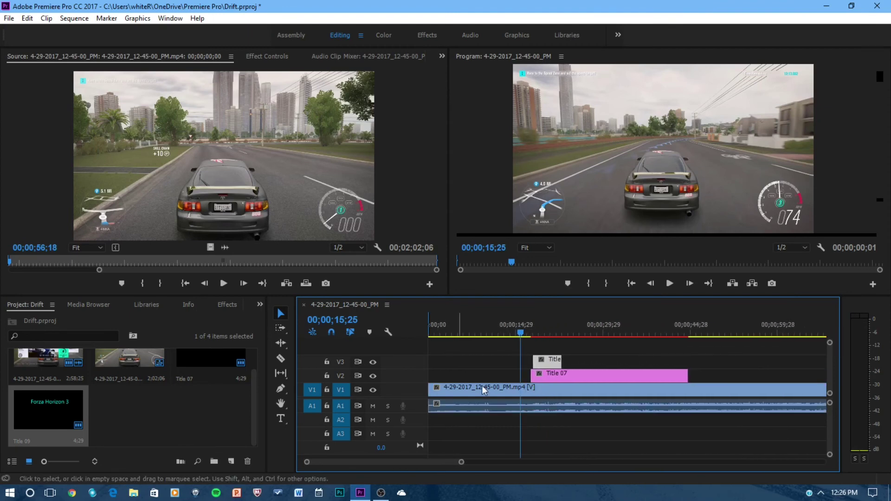
- Preview the titles over the footage, then park the playhead back at 17;00
{"action": "left_click", "coordinate": [526, 333]}
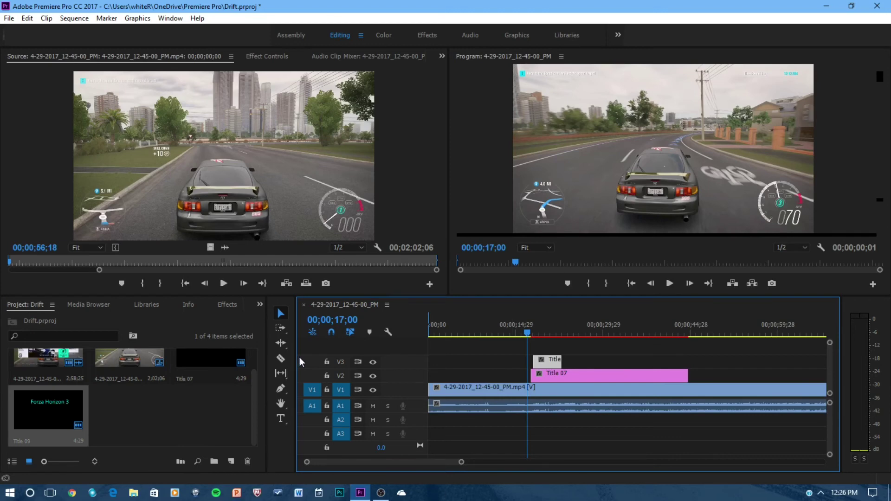
{"action": "left_click", "coordinate": [668, 284]}
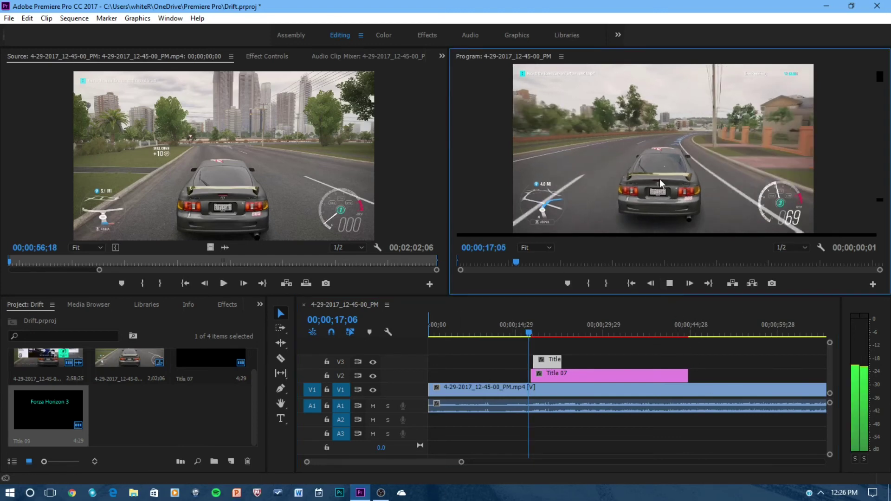
{"action": "left_click", "coordinate": [530, 332]}
{"action": "left_click_drag", "start_coordinate": [529, 331], "coordinate": [526, 332]}
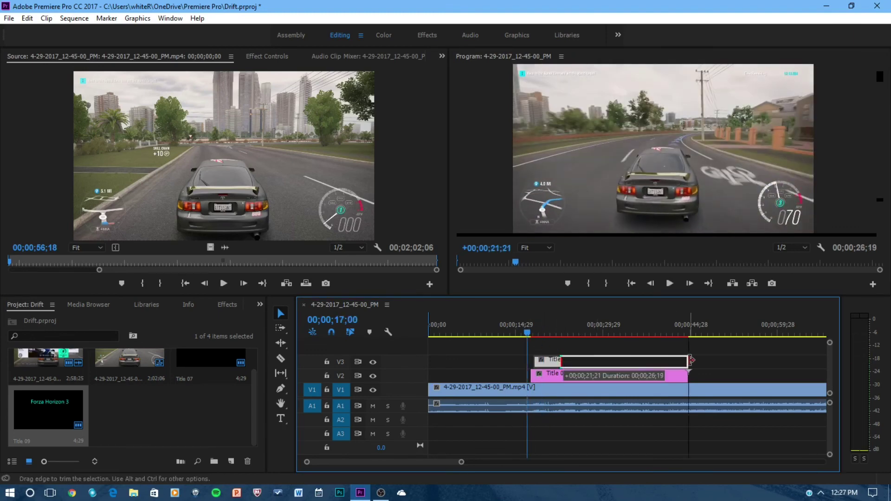
- Trim the right edges of Title 09 and Title 07 to the same short end point
{"action": "mouse_move", "coordinate": [564, 362]}
{"action": "left_mouse_down"}
{"action": "mouse_move", "coordinate": [688, 362]}
{"action": "mouse_move", "coordinate": [550, 361]}
{"action": "left_mouse_up"}
{"action": "left_click", "coordinate": [679, 380]}
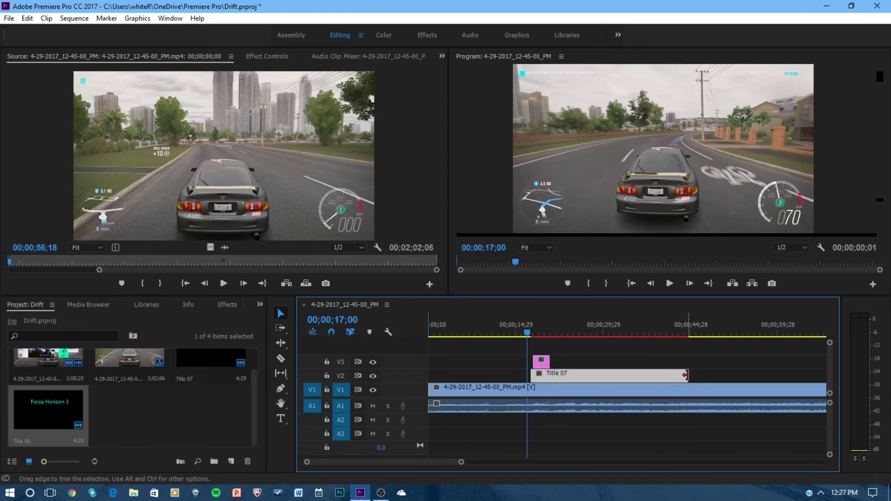
{"action": "left_click_drag", "start_coordinate": [679, 380], "coordinate": [550, 378]}
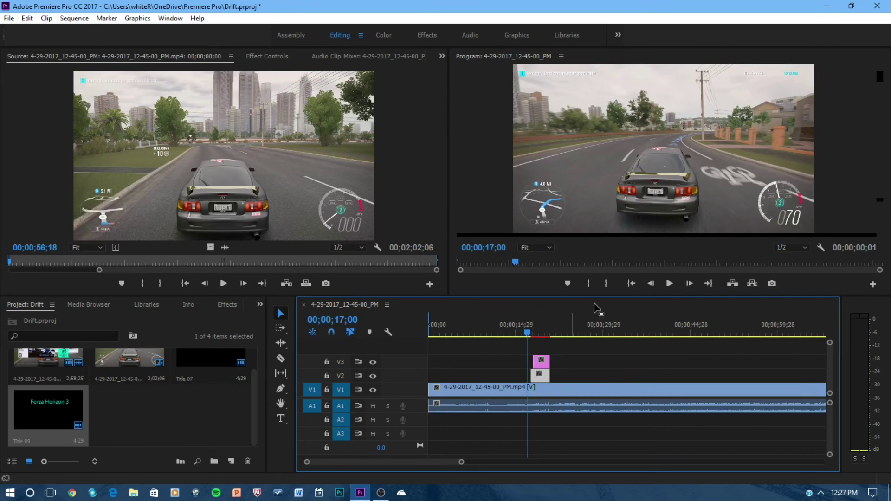
{"action": "left_click", "coordinate": [669, 284]}
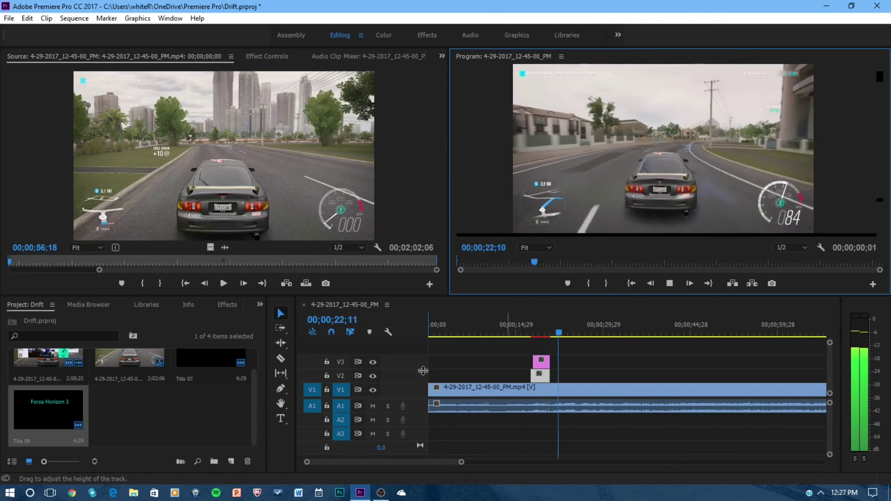
{"action": "mouse_move", "coordinate": [566, 333]}
{"action": "left_mouse_down"}
{"action": "mouse_move", "coordinate": [890, 336]}
{"action": "mouse_move", "coordinate": [616, 420]}
{"action": "left_mouse_up"}
{"action": "left_click_drag", "start_coordinate": [447, 462], "coordinate": [661, 457]}
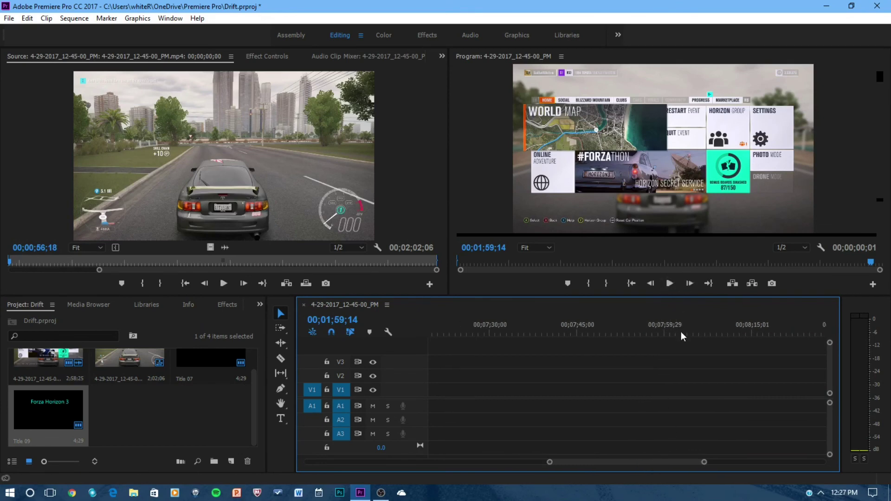
{"action": "left_click_drag", "start_coordinate": [584, 463], "coordinate": [387, 466]}
{"action": "left_click", "coordinate": [490, 389]}
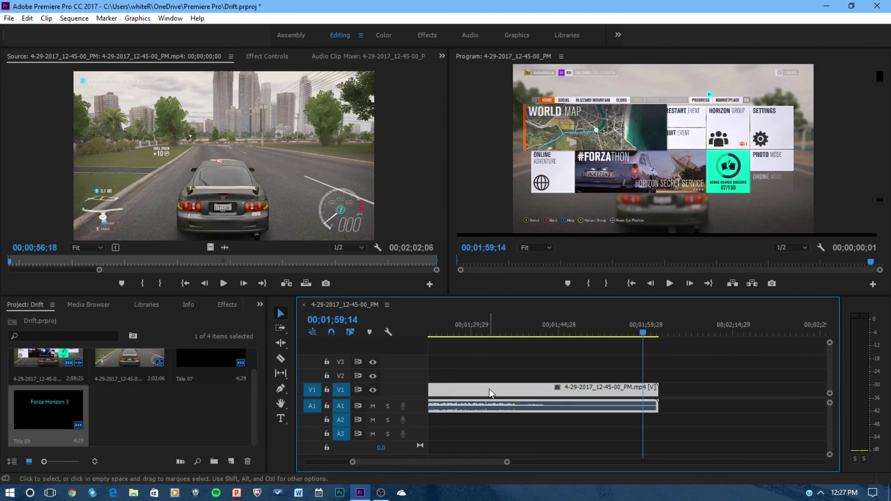
{"action": "left_click_drag", "start_coordinate": [632, 337], "coordinate": [473, 357]}
{"action": "left_click", "coordinate": [669, 285]}
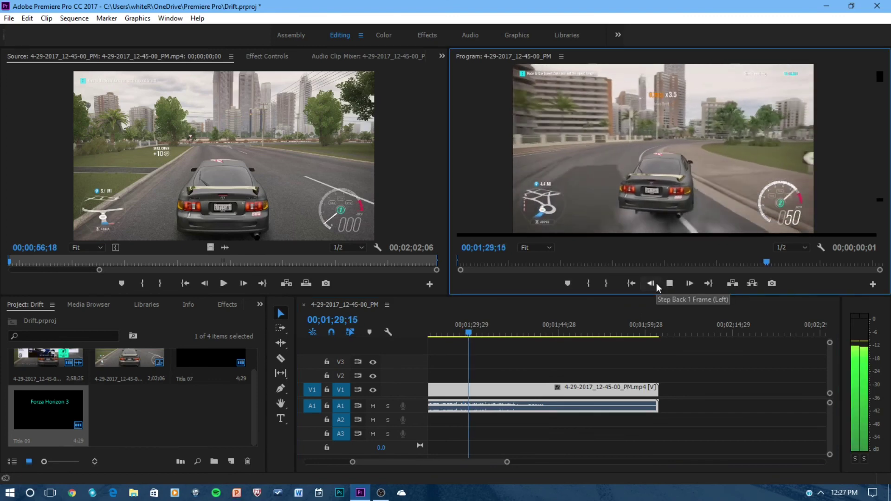